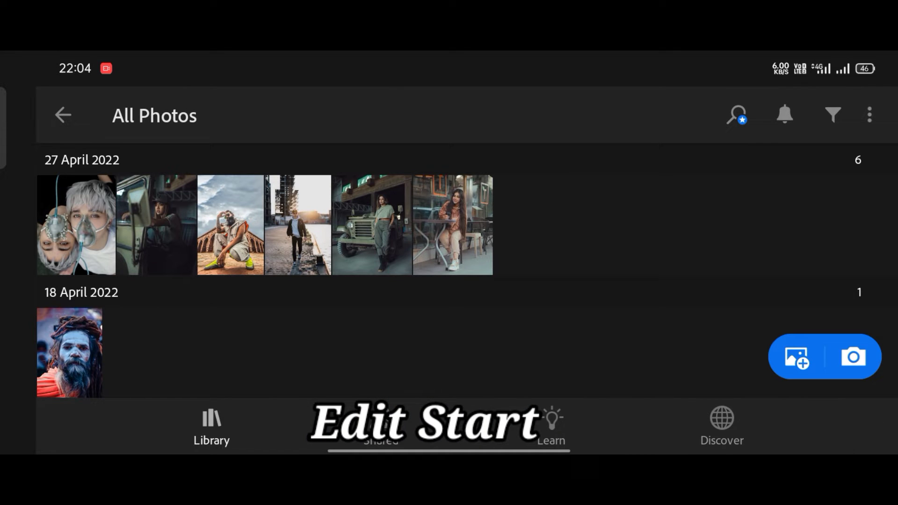
# Open the café portrait and set Exposure 0.59, Contrast 54, Highlights 24, Shadows 18, Whites -80, Blacks 60.
pyautogui.click(453, 232)
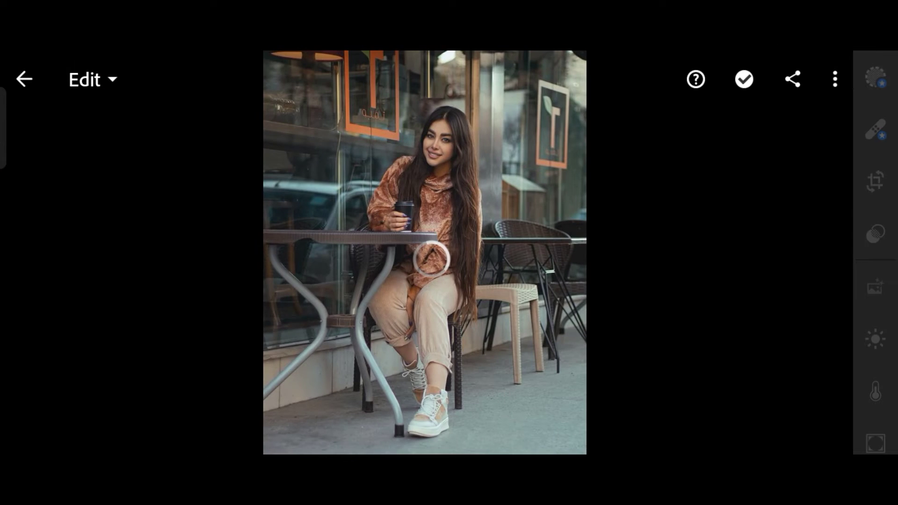
pyautogui.scroll(-2, 876, 267)
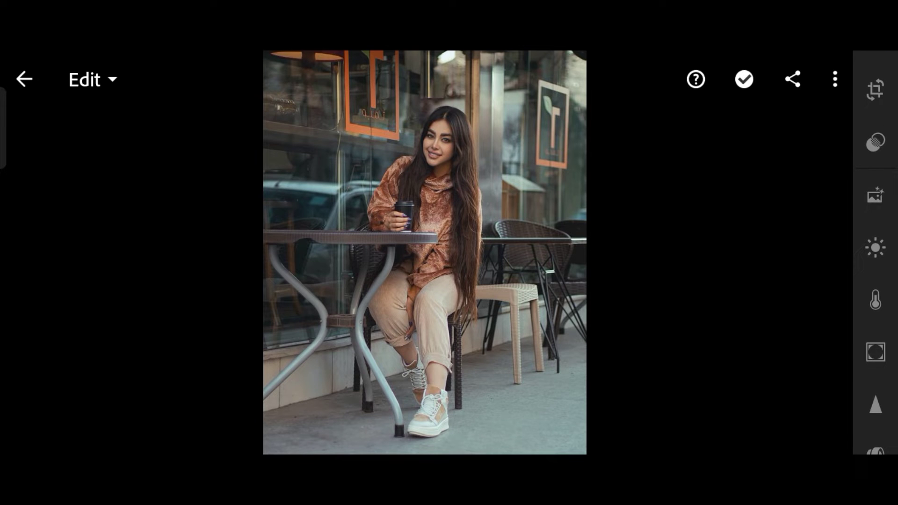
pyautogui.click(876, 247)
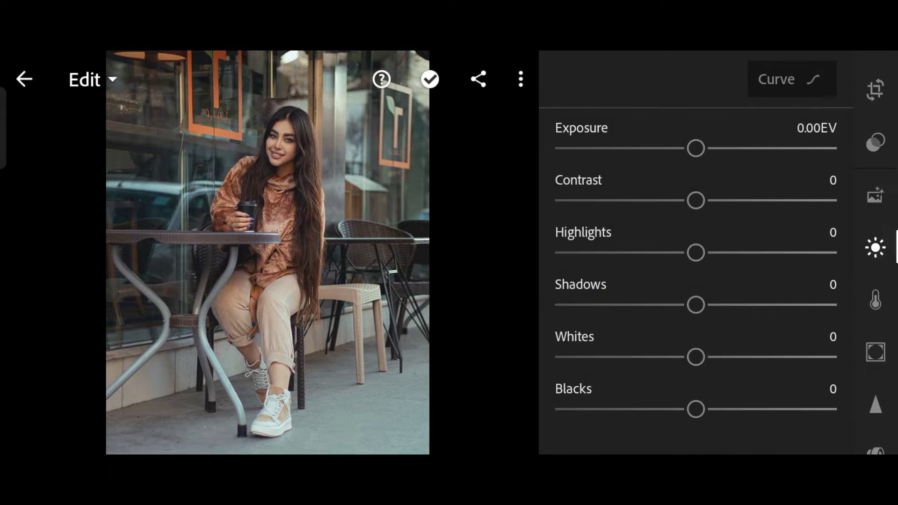
pyautogui.moveTo(697, 148); pyautogui.dragTo(713, 147)
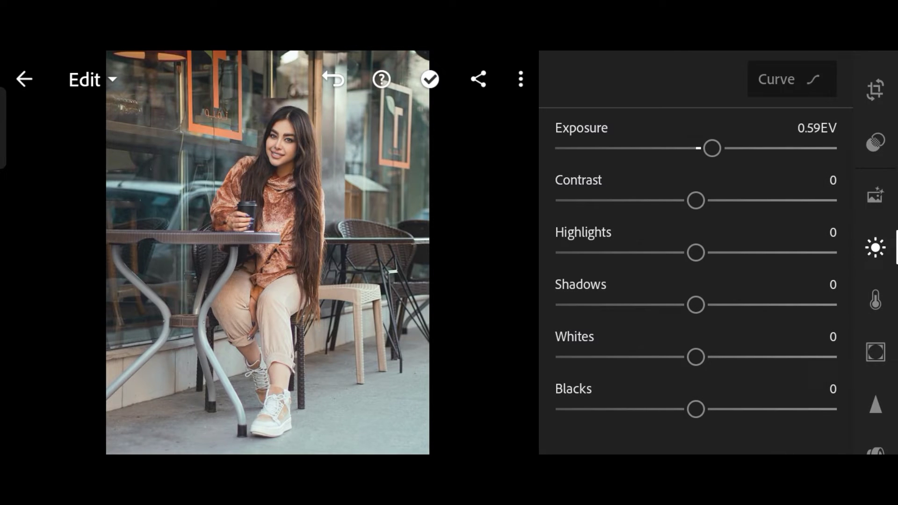
pyautogui.moveTo(696, 200); pyautogui.dragTo(771, 200)
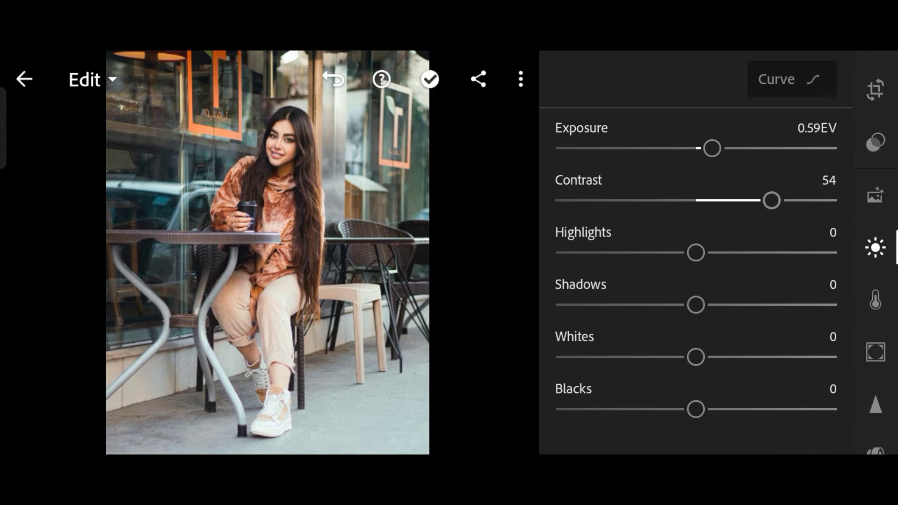
pyautogui.moveTo(696, 252); pyautogui.dragTo(730, 252)
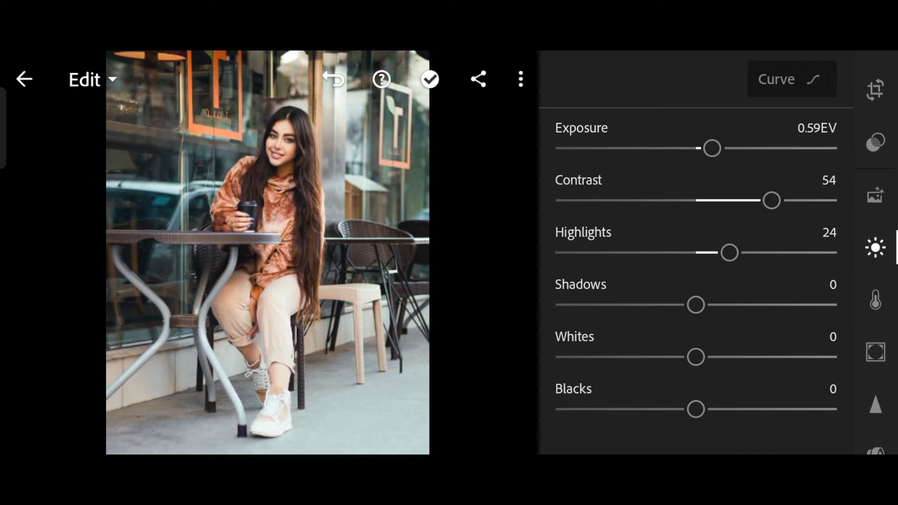
pyautogui.moveTo(695, 304); pyautogui.dragTo(721, 304)
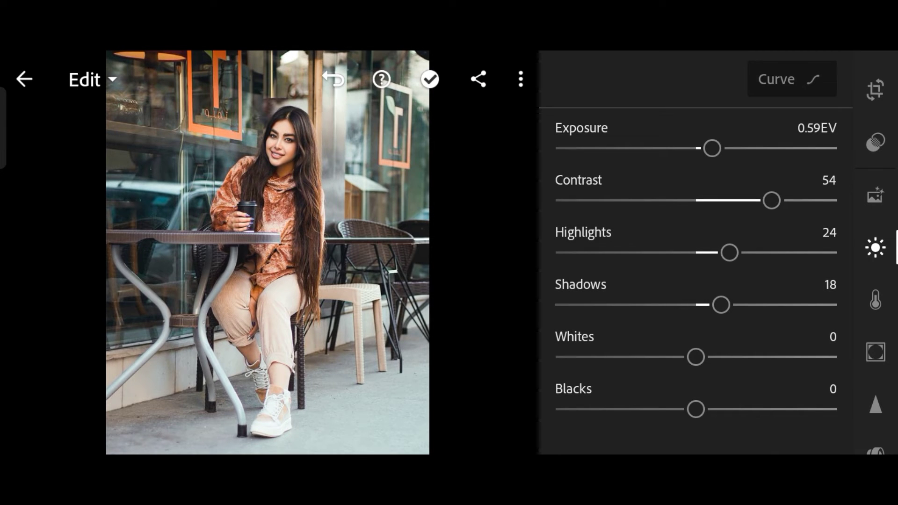
pyautogui.moveTo(695, 356); pyautogui.dragTo(583, 357)
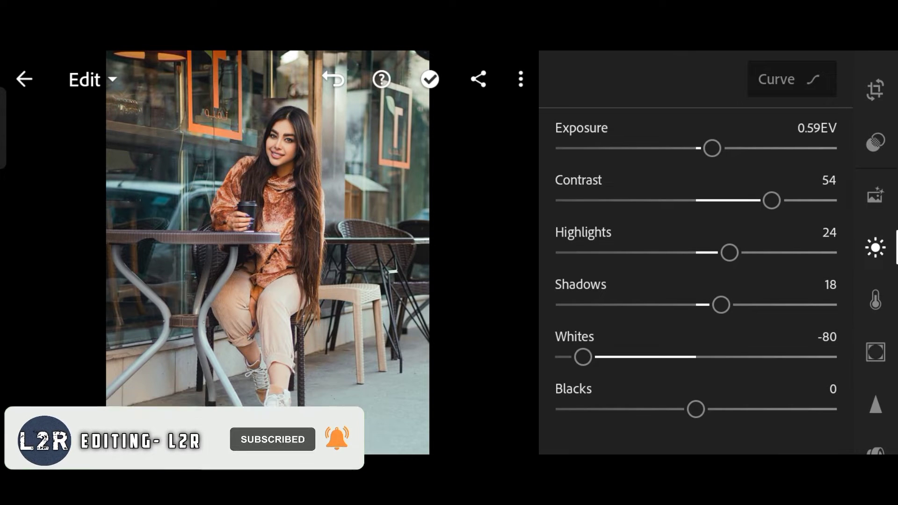
pyautogui.moveTo(695, 409); pyautogui.dragTo(780, 409)
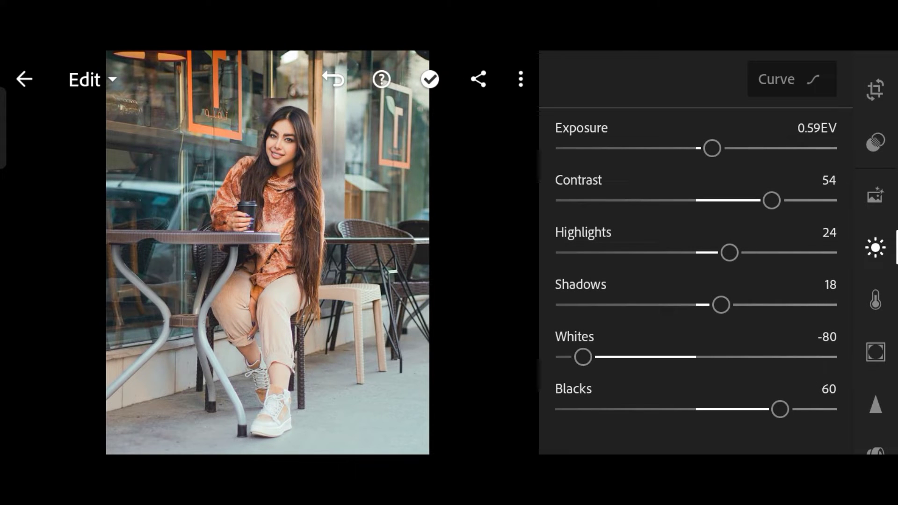
# Add two tone-curve points, lower and upper, dragged below the diagonal, and confirm the curve.
pyautogui.click(792, 79)
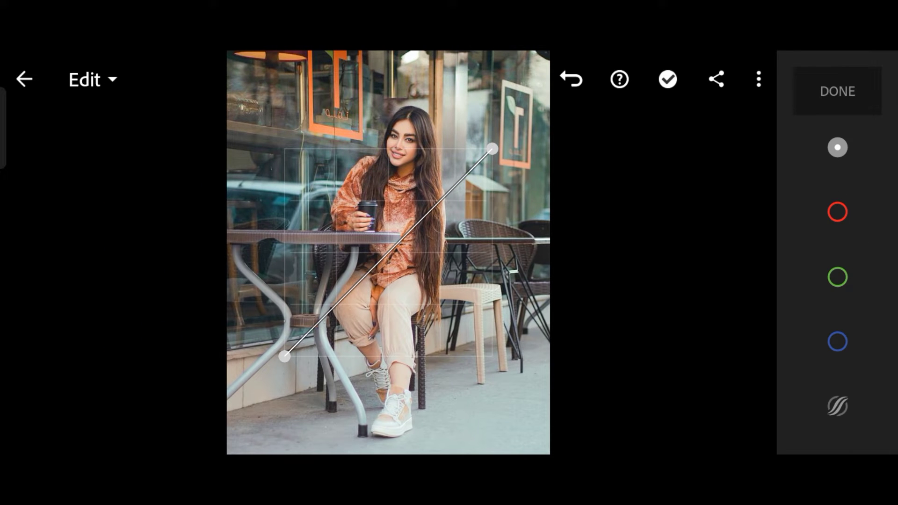
pyautogui.moveTo(337, 304); pyautogui.dragTo(369, 317)
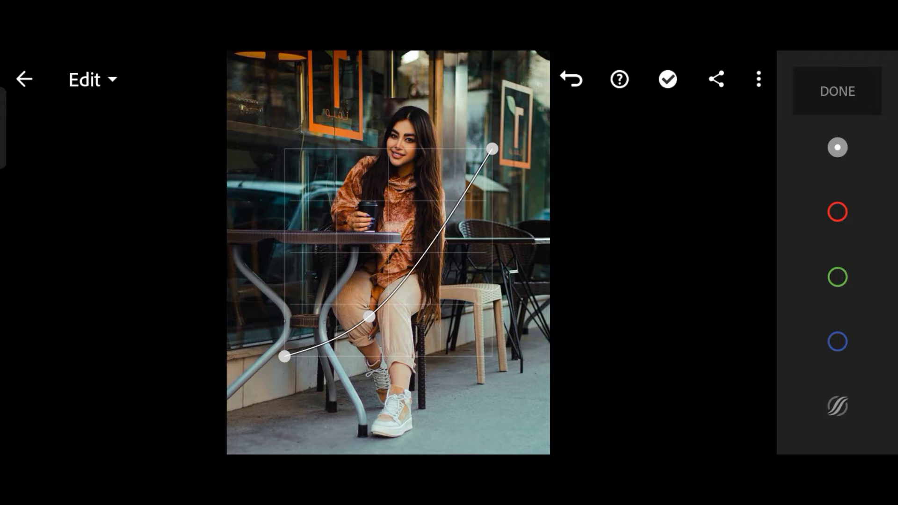
pyautogui.click(449, 209)
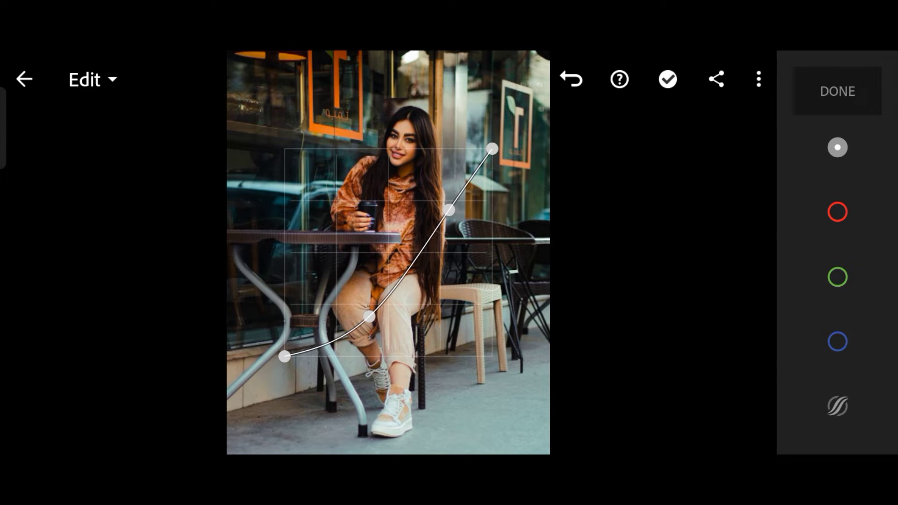
pyautogui.moveTo(449, 211); pyautogui.dragTo(453, 216)
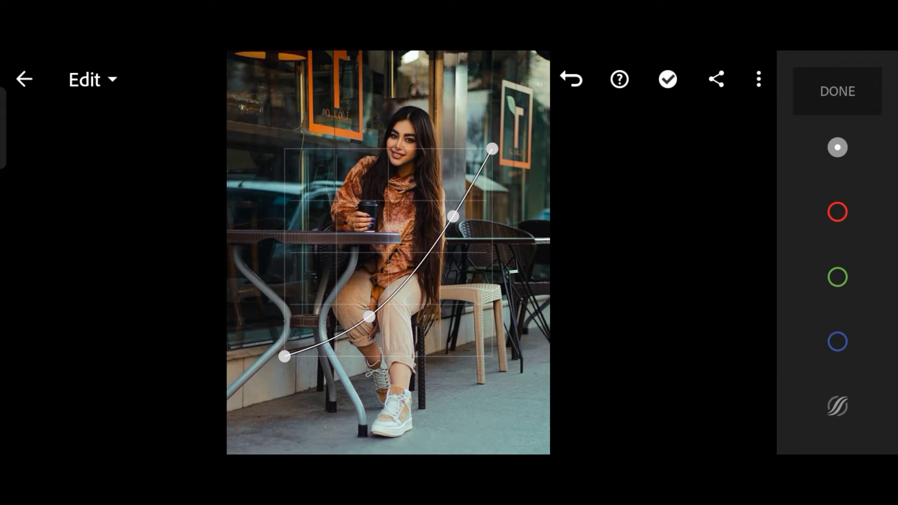
pyautogui.moveTo(453, 217)
pyautogui.mouseDown()
pyautogui.moveTo(462, 201)
pyautogui.moveTo(458, 215)
pyautogui.mouseUp()
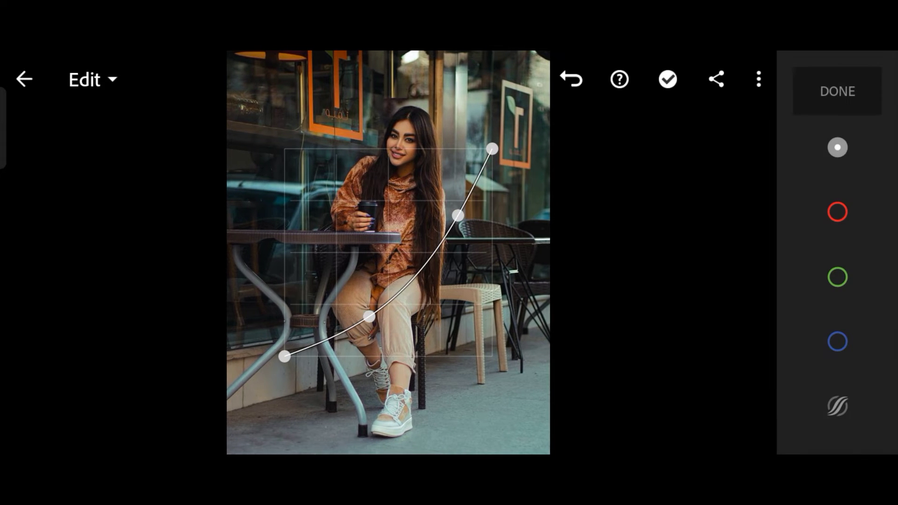
pyautogui.click(837, 91)
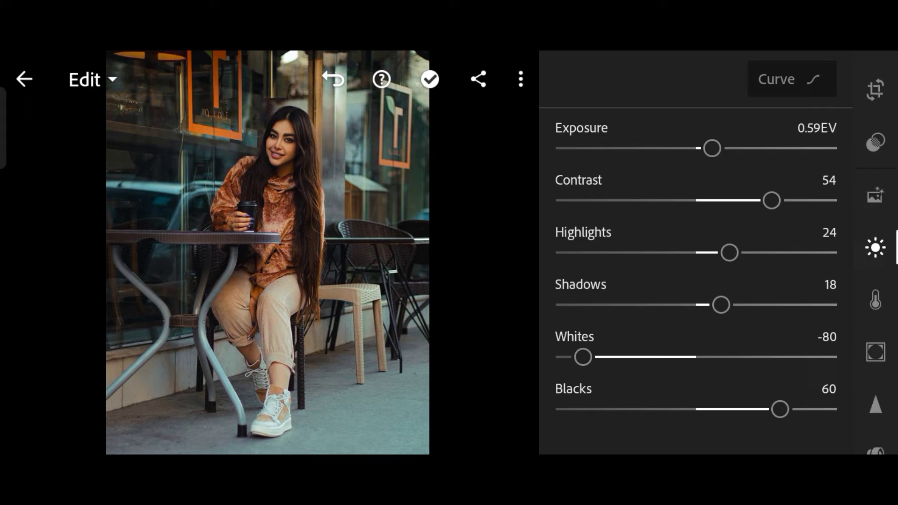
pyautogui.scroll(-2, 875, 267)
# Lower Vibrance to -20 and Saturation to -36 in the Color panel.
pyautogui.click(875, 224)
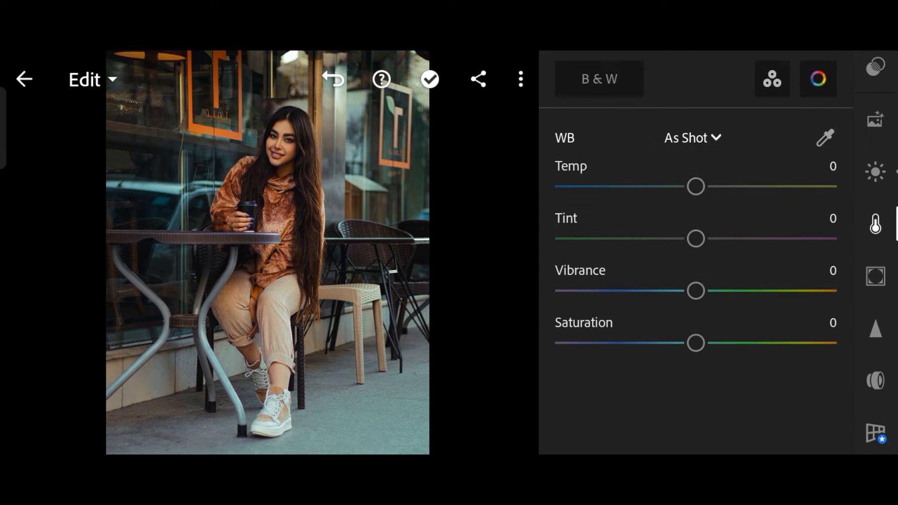
pyautogui.moveTo(696, 291); pyautogui.dragTo(667, 291)
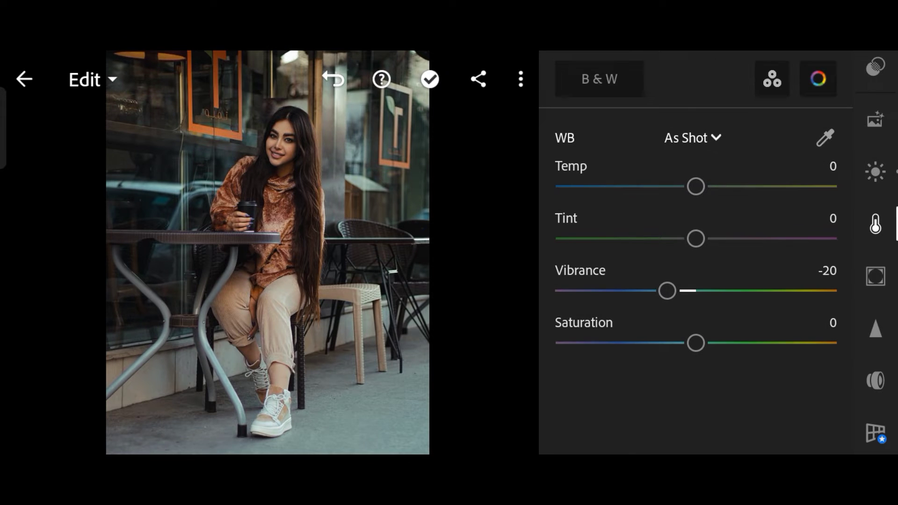
pyautogui.moveTo(695, 342); pyautogui.dragTo(644, 343)
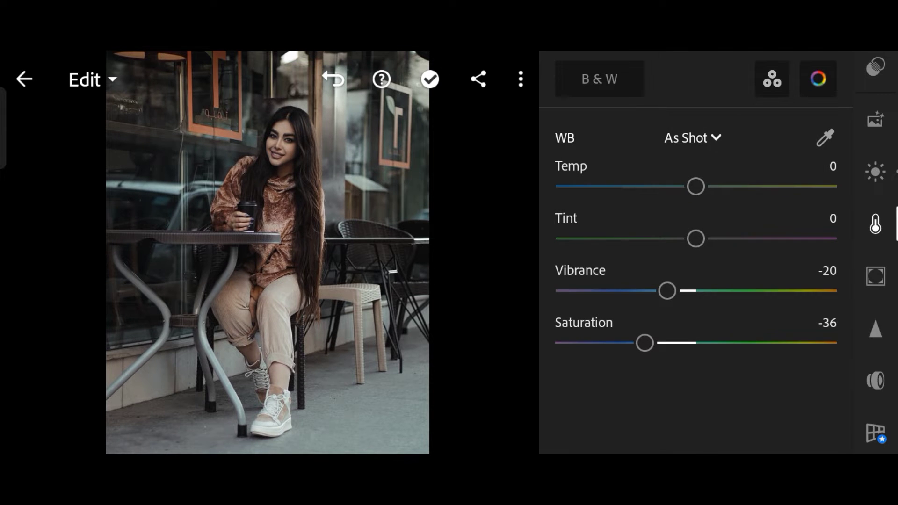
pyautogui.click(818, 79)
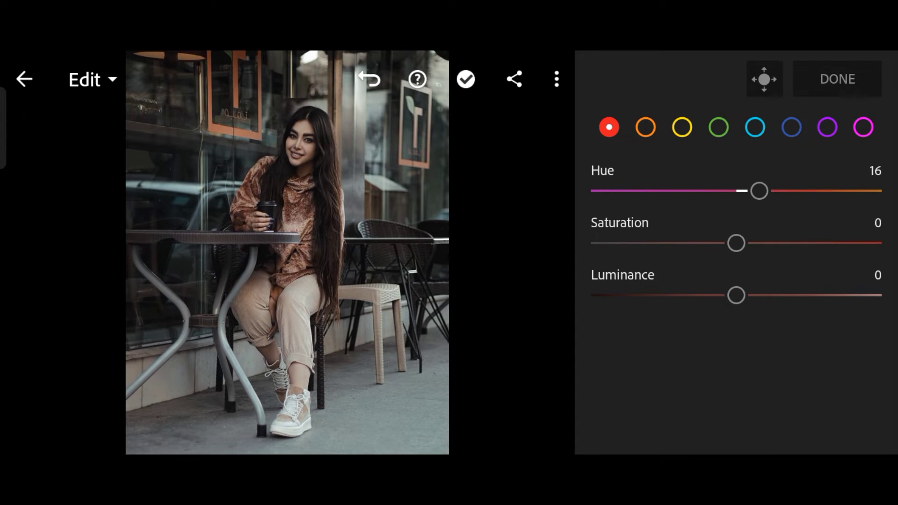
# Mix colours: Red 16/25/-15, Orange -20/40/10, Yellow -100/-100/20 for hue/sat/lum.
pyautogui.moveTo(736, 243); pyautogui.dragTo(772, 243)
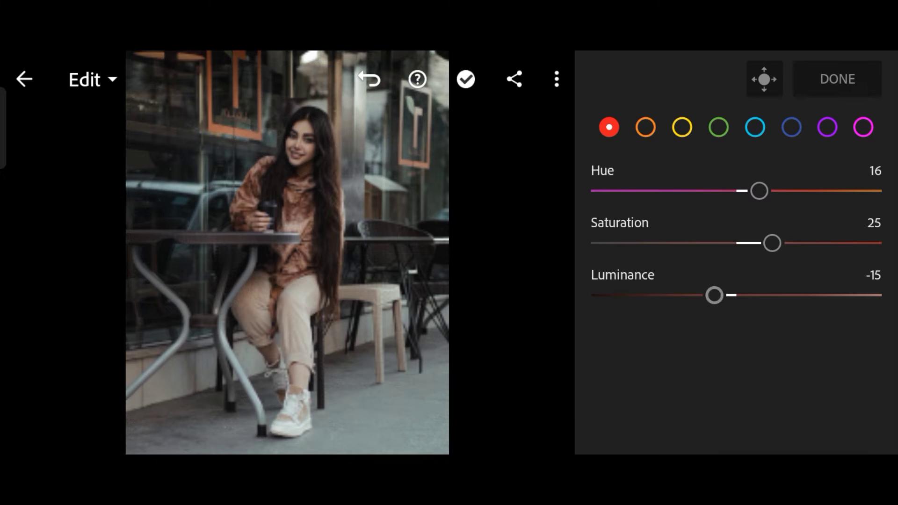
pyautogui.click(645, 127)
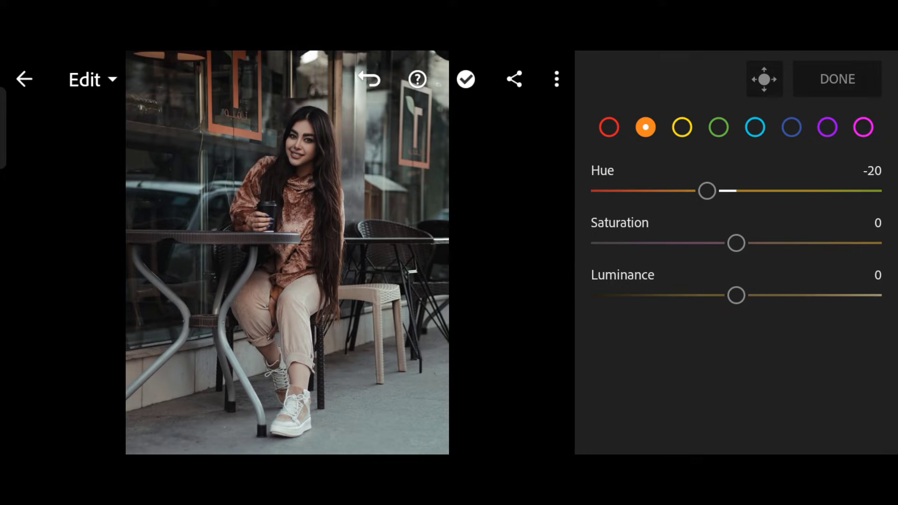
pyautogui.moveTo(736, 243); pyautogui.dragTo(794, 243)
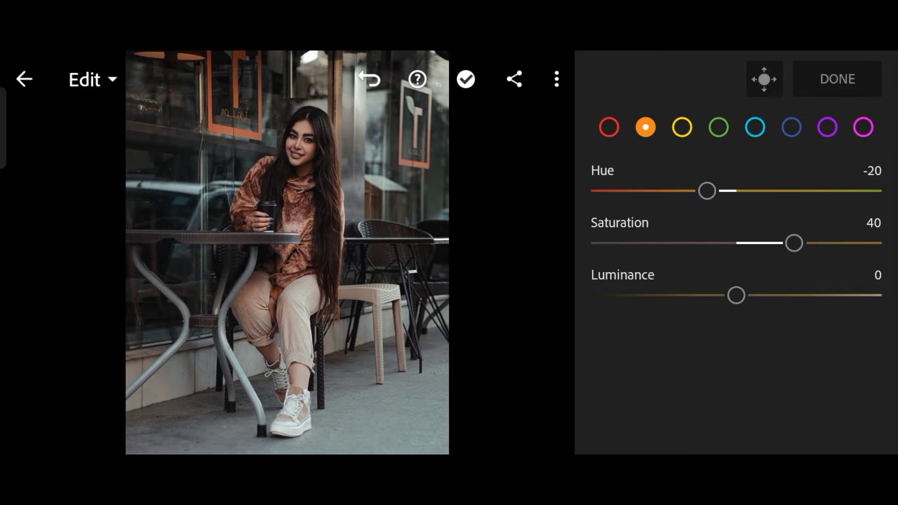
pyautogui.moveTo(737, 295)
pyautogui.mouseDown()
pyautogui.moveTo(758, 295)
pyautogui.moveTo(750, 294)
pyautogui.mouseUp()
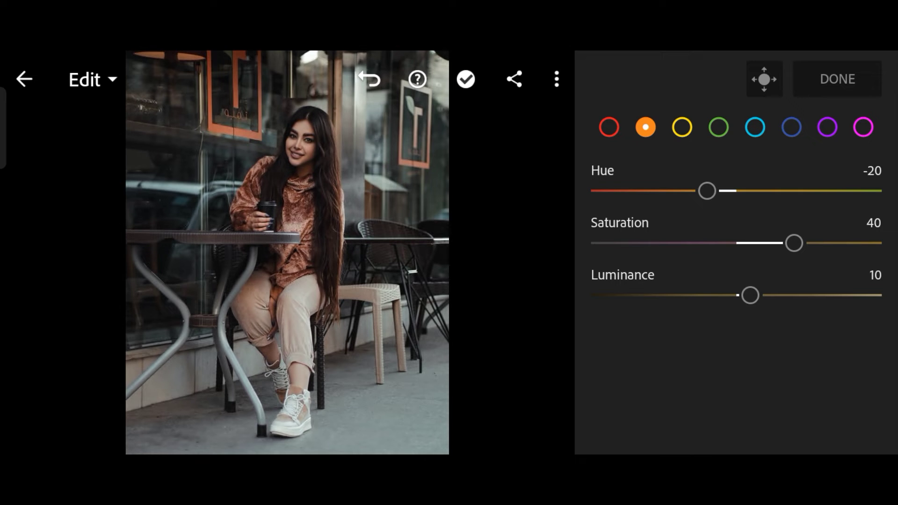
pyautogui.click(682, 127)
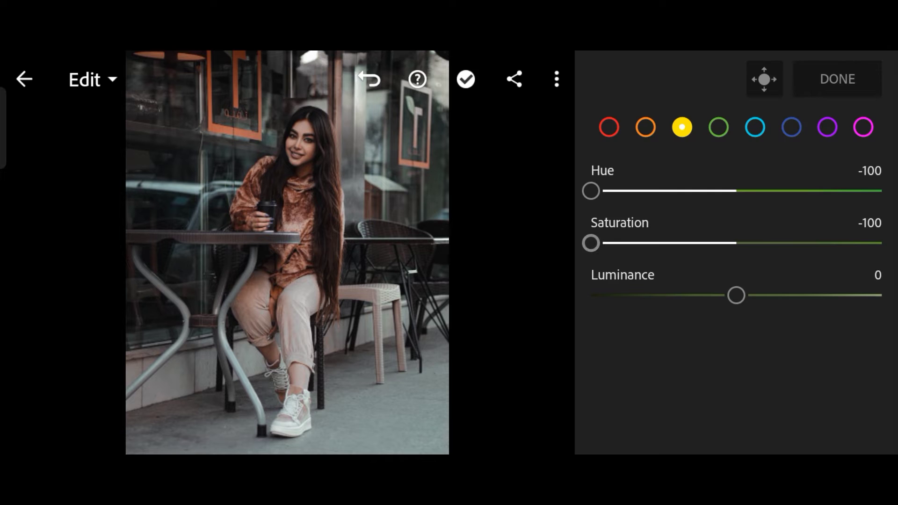
pyautogui.moveTo(736, 295); pyautogui.dragTo(765, 295)
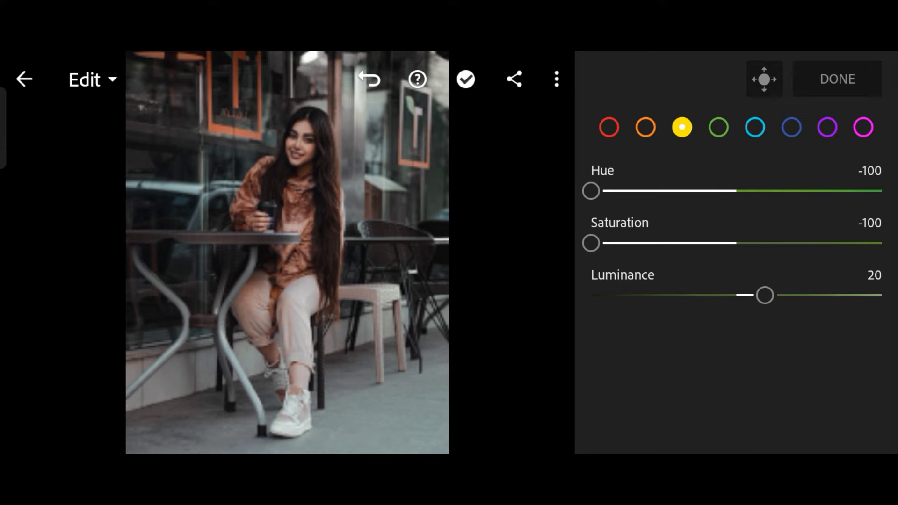
# Shift the green hue, and push aqua hue fully toward blue while desaturating aqua.
pyautogui.click(718, 127)
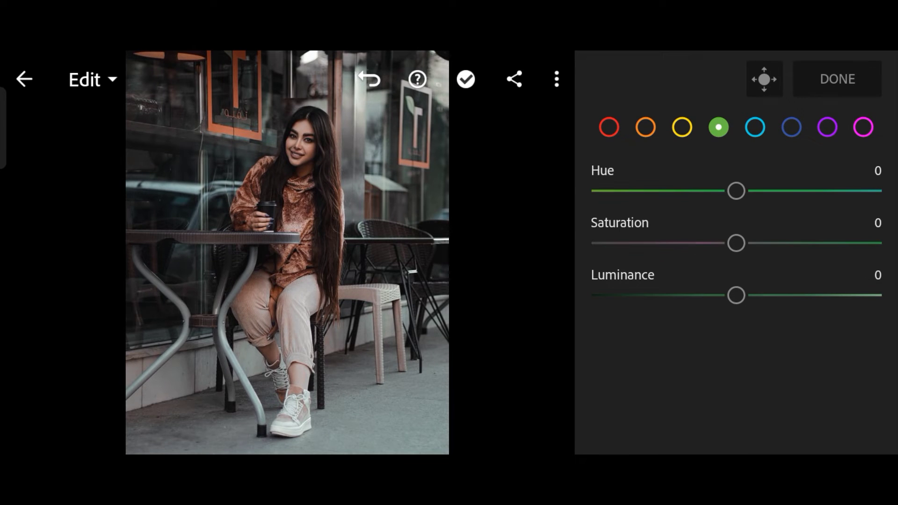
pyautogui.moveTo(736, 191); pyautogui.dragTo(778, 190)
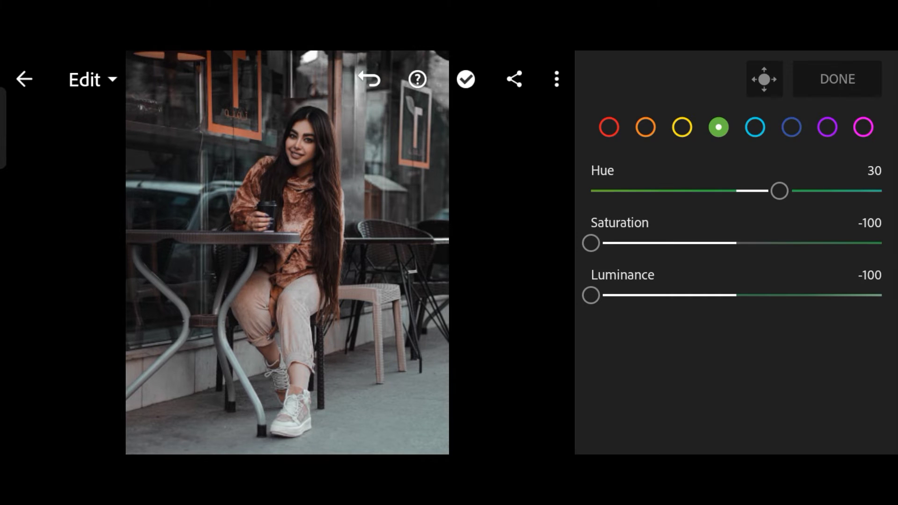
pyautogui.click(755, 126)
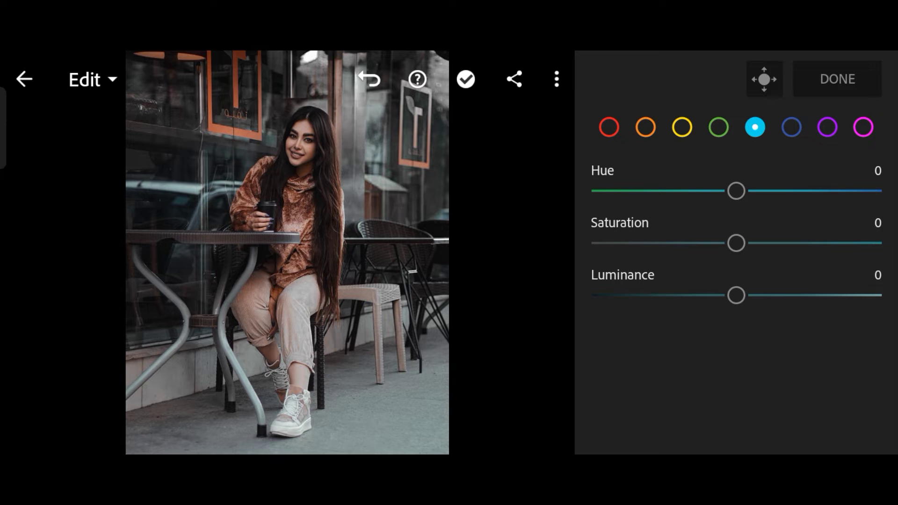
pyautogui.moveTo(736, 191); pyautogui.dragTo(880, 191)
pyautogui.moveTo(736, 242); pyautogui.dragTo(591, 243)
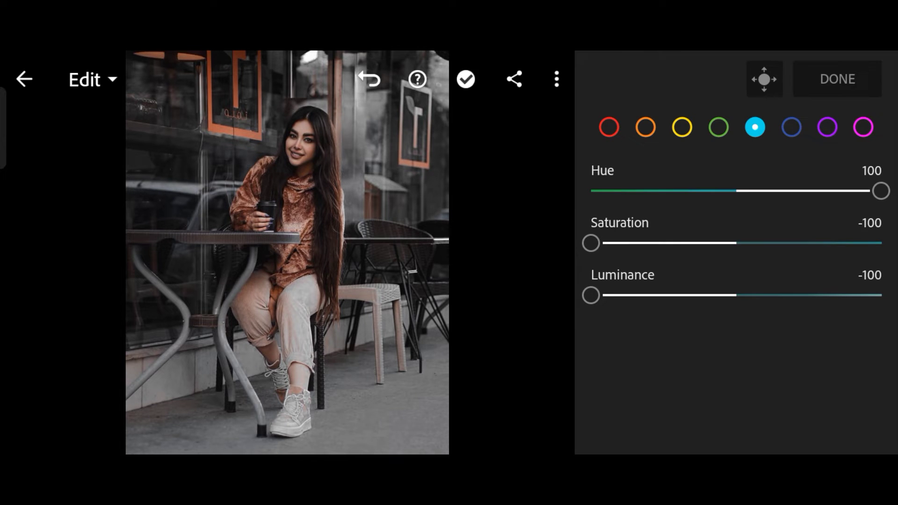
# Desaturate blues with luminance about -40, then take purples and magentas to -100.
pyautogui.click(792, 127)
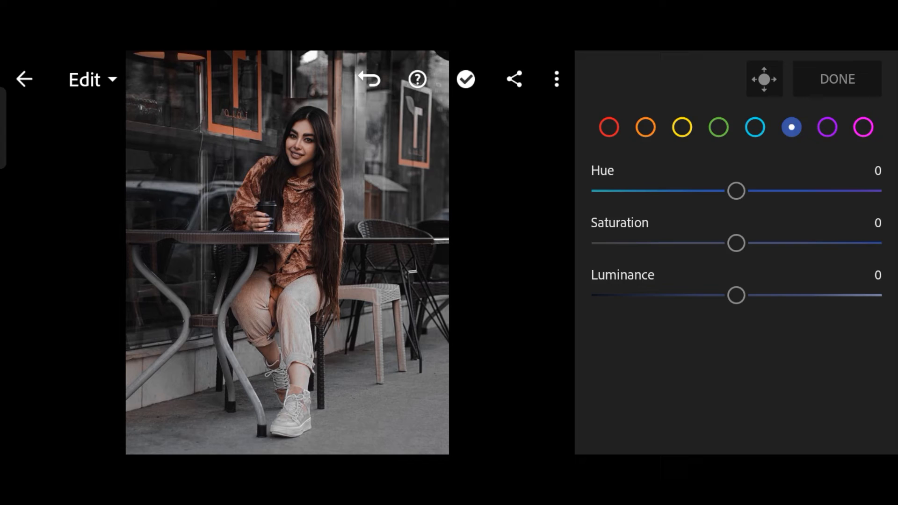
pyautogui.moveTo(736, 242); pyautogui.dragTo(591, 242)
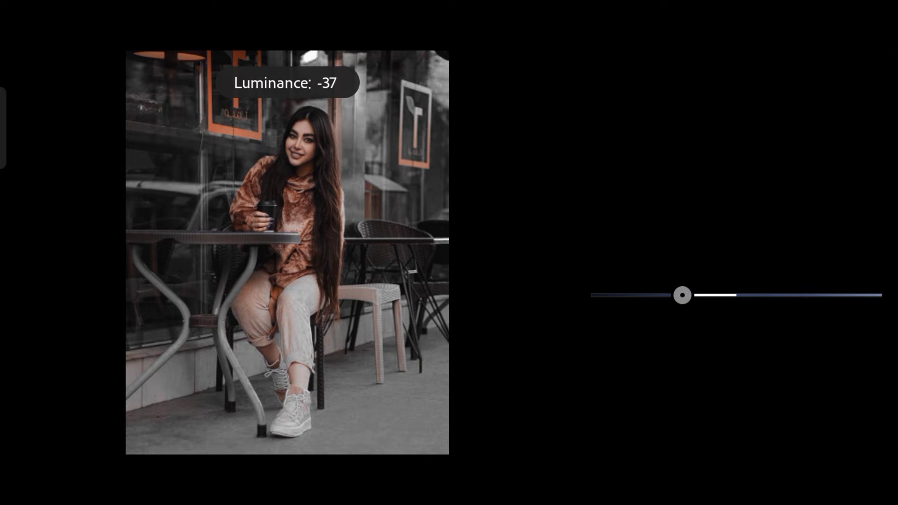
pyautogui.moveTo(678, 295); pyautogui.dragTo(678, 295)
pyautogui.click(828, 127)
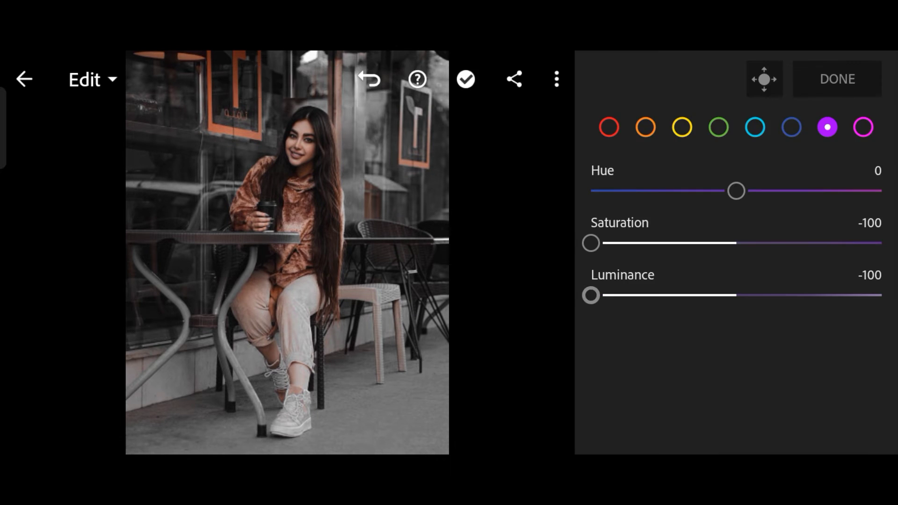
pyautogui.click(863, 127)
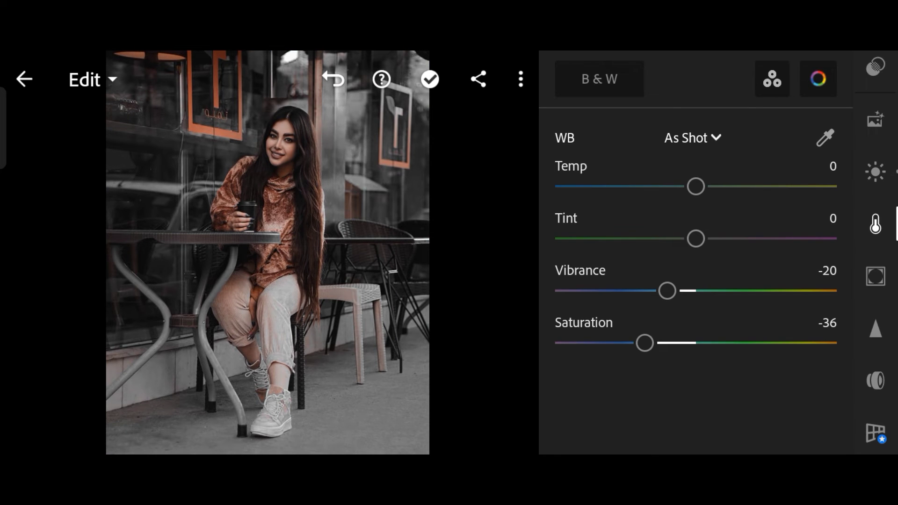
# Tint shadows blue (hue 222, low saturation) and highlights blue (hue 235, saturation 7).
pyautogui.click(818, 78)
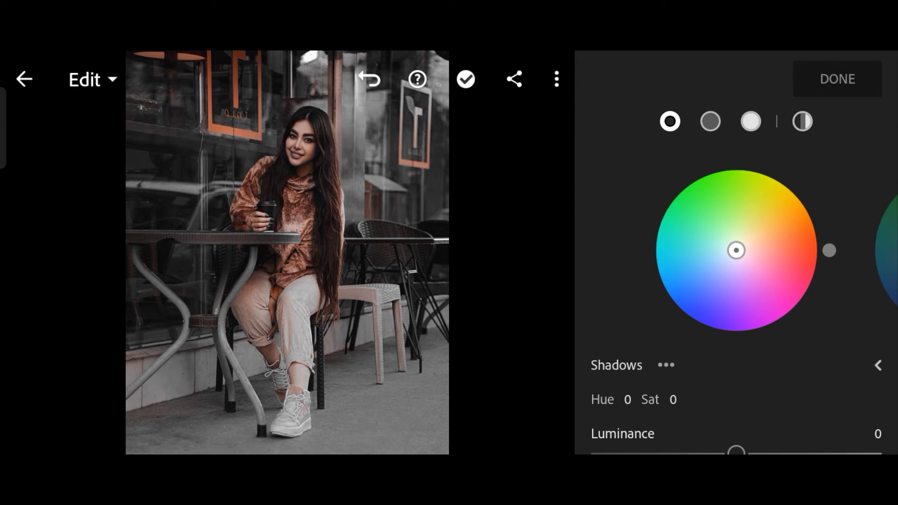
pyautogui.scroll(-5, 737, 281)
pyautogui.click(877, 210)
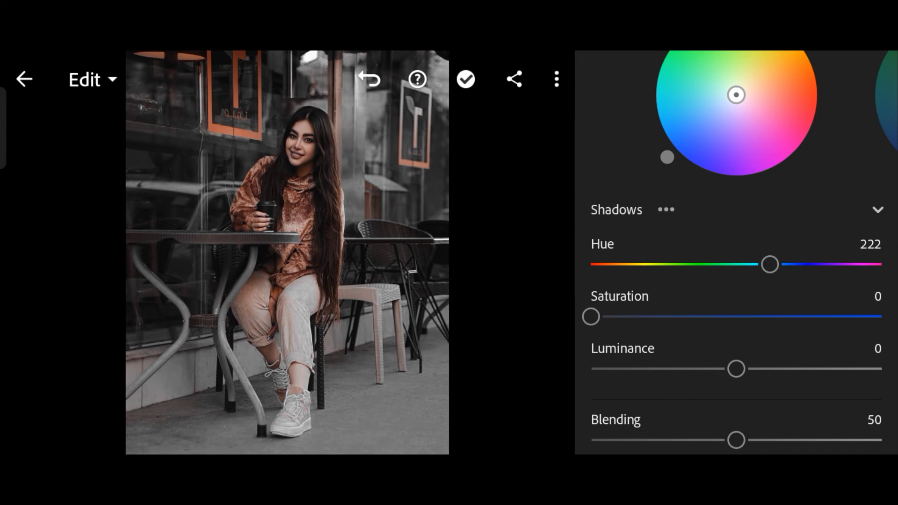
pyautogui.moveTo(591, 317); pyautogui.dragTo(621, 317)
pyautogui.scroll(3, 736, 253)
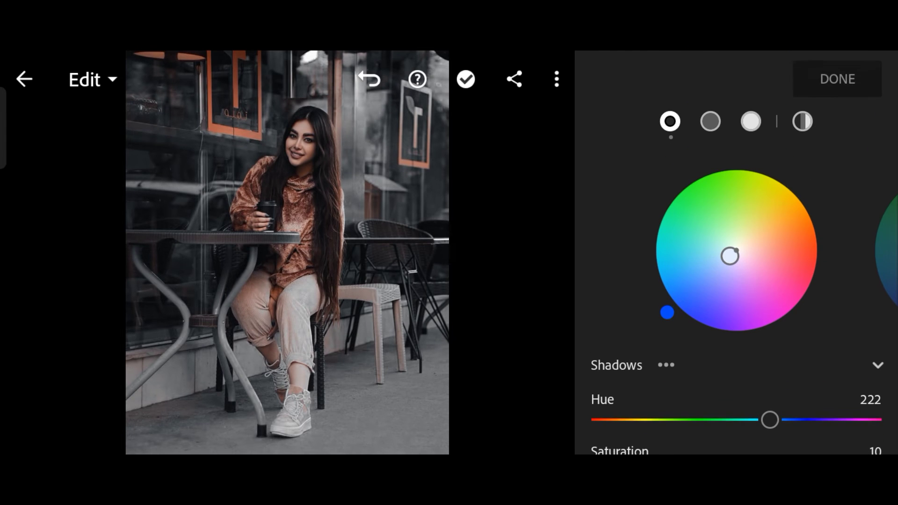
pyautogui.click(751, 122)
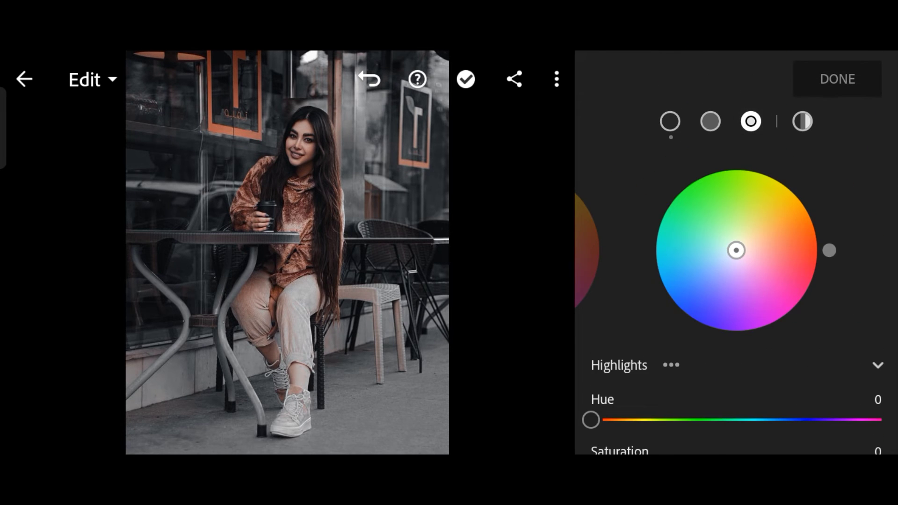
pyautogui.scroll(-3, 735, 253)
pyautogui.scroll(-2, 736, 252)
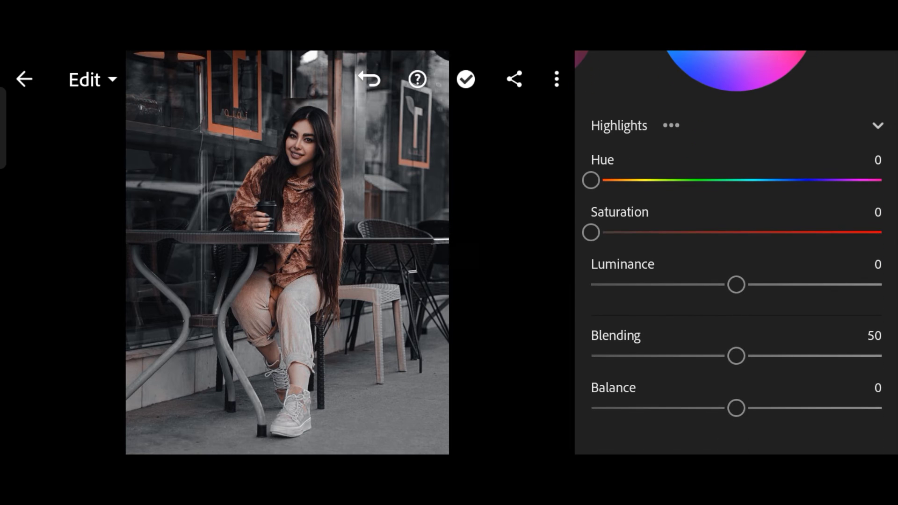
pyautogui.moveTo(591, 180); pyautogui.dragTo(780, 180)
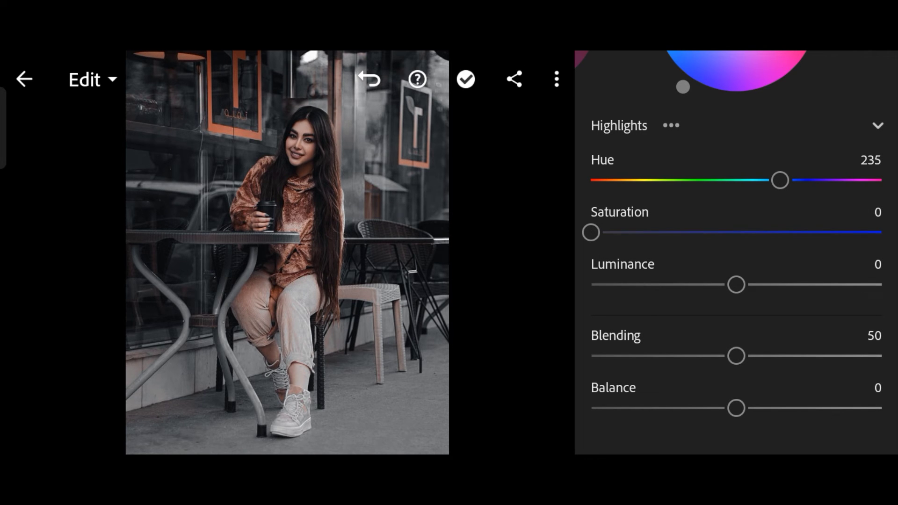
pyautogui.moveTo(591, 232); pyautogui.dragTo(611, 233)
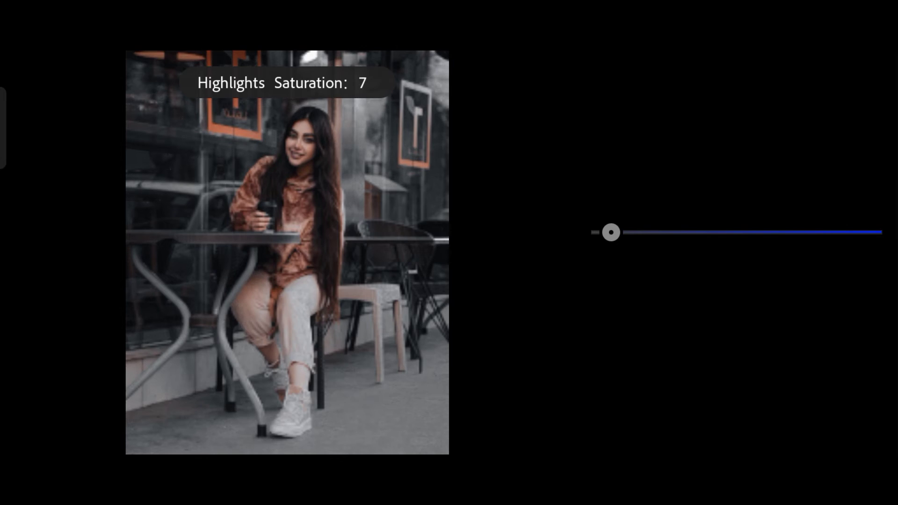
pyautogui.scroll(5, 729, 252)
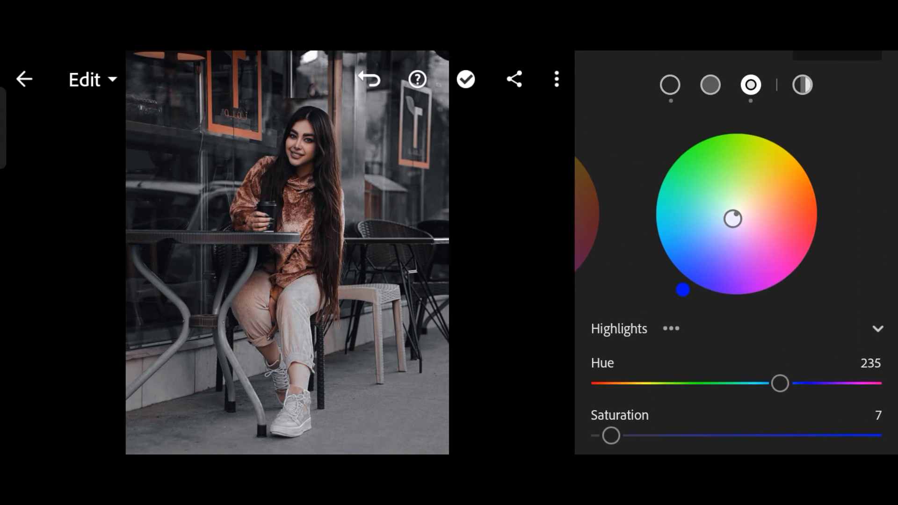
# Close colour grading and set Texture 10, Clarity 26, Dehaze 31 and Vignette -10.
pyautogui.click(836, 79)
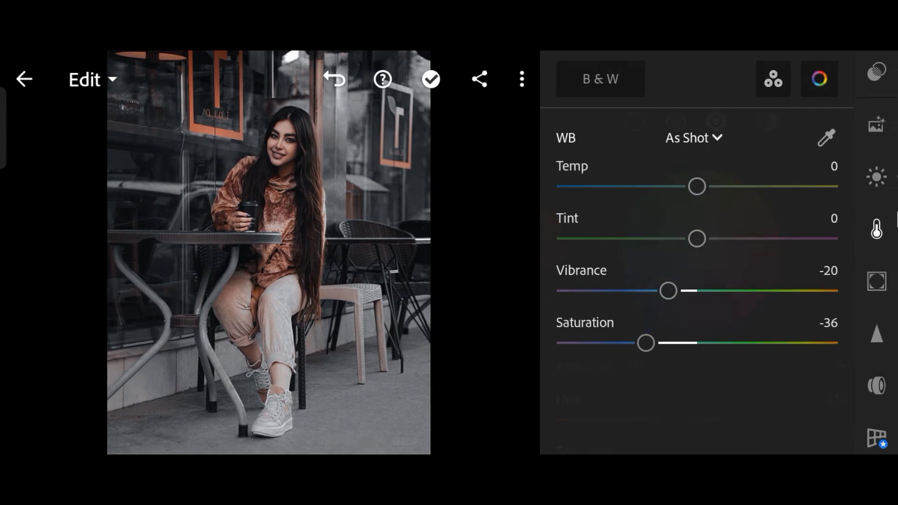
pyautogui.scroll(-2, 875, 253)
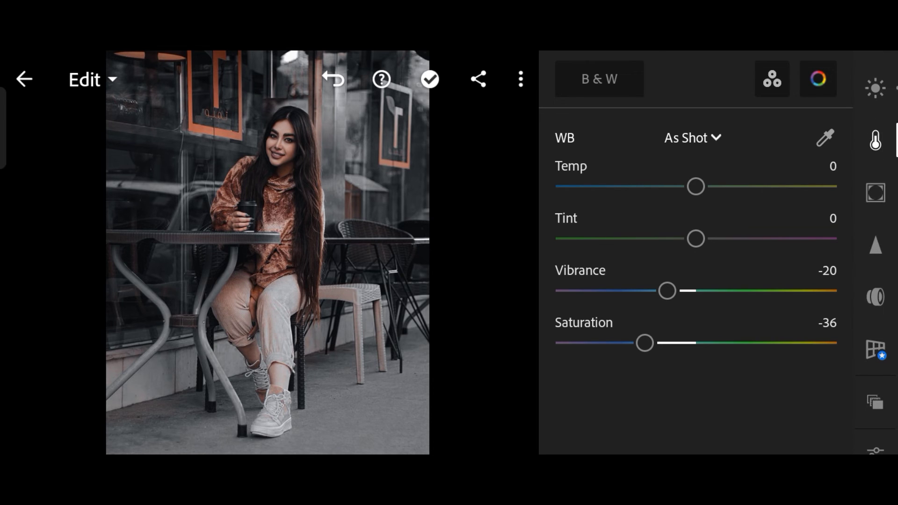
pyautogui.click(875, 188)
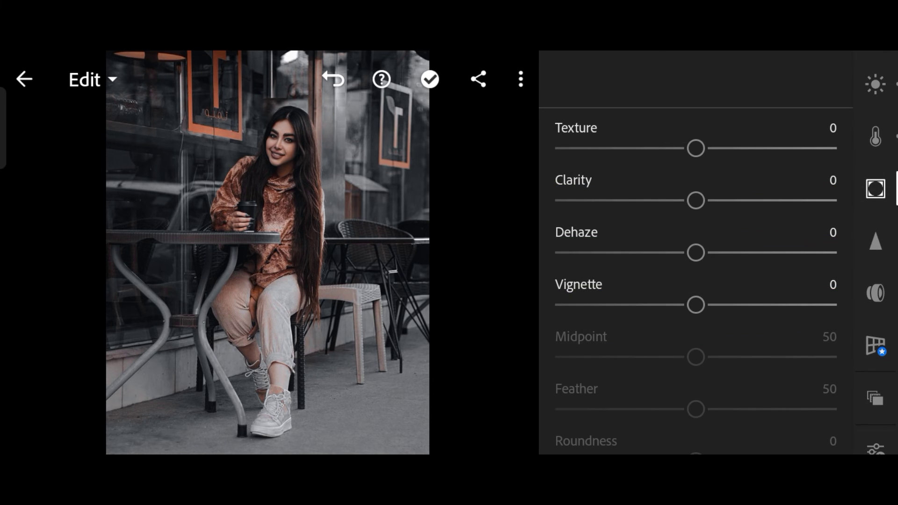
pyautogui.moveTo(696, 149)
pyautogui.mouseDown()
pyautogui.moveTo(718, 148)
pyautogui.moveTo(709, 148)
pyautogui.mouseUp()
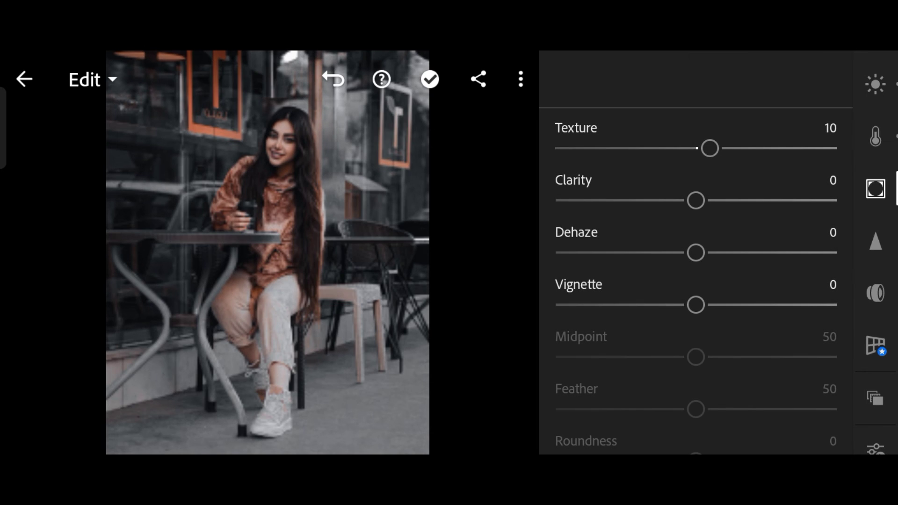
pyautogui.moveTo(696, 200); pyautogui.dragTo(732, 200)
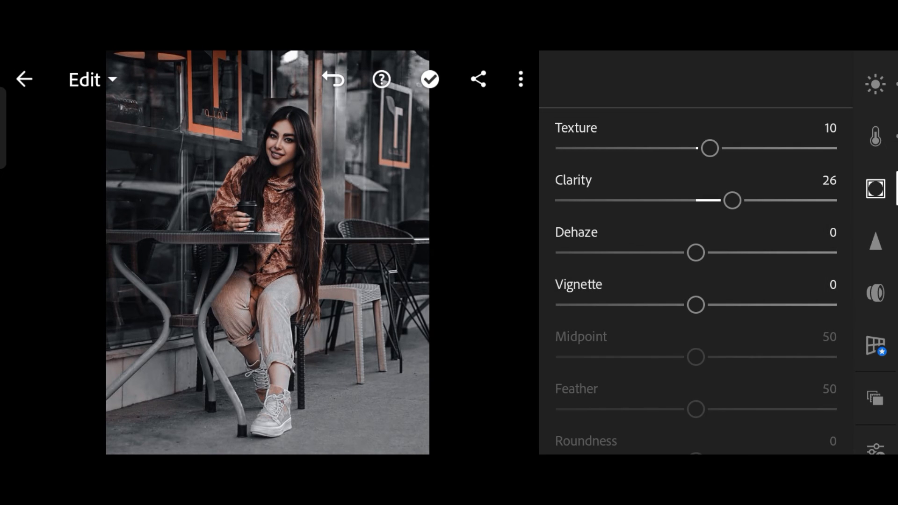
pyautogui.moveTo(696, 253); pyautogui.dragTo(738, 252)
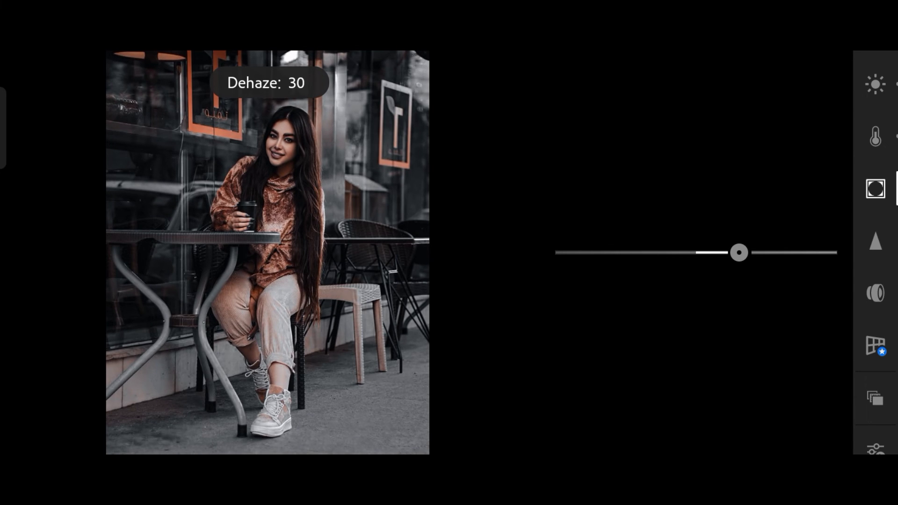
pyautogui.moveTo(738, 252); pyautogui.dragTo(739, 252)
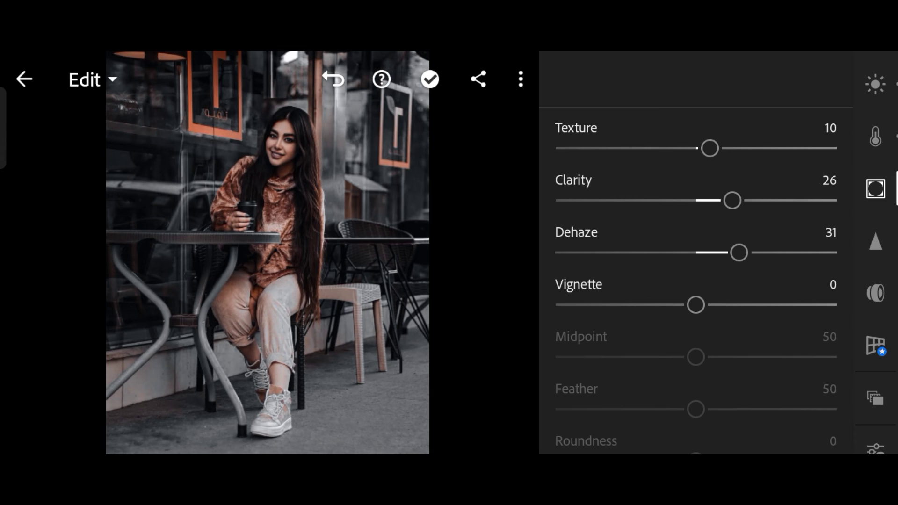
pyautogui.moveTo(696, 305); pyautogui.dragTo(680, 305)
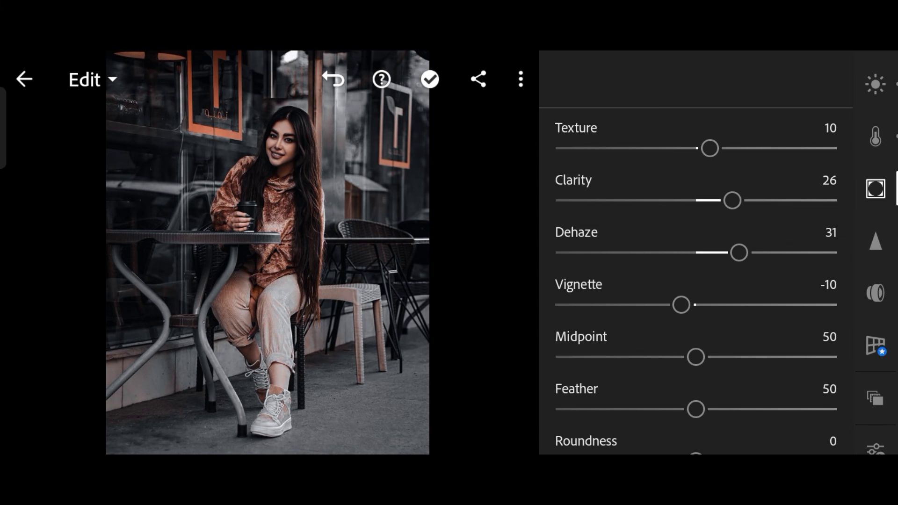
pyautogui.scroll(-3, 692, 253)
pyautogui.scroll(3, 691, 252)
# Set Sharpening to about 11, Noise Reduction 25 and Color Noise Reduction 25.
pyautogui.click(875, 240)
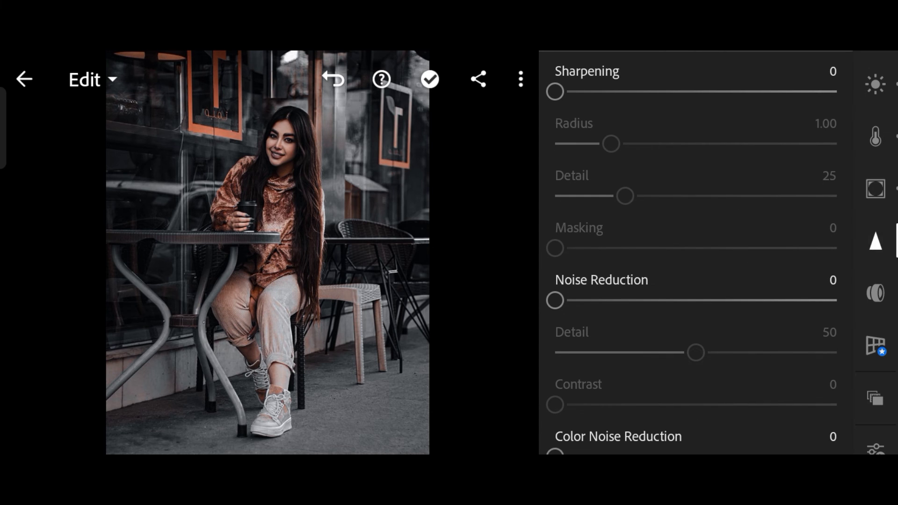
pyautogui.moveTo(555, 91); pyautogui.dragTo(567, 91)
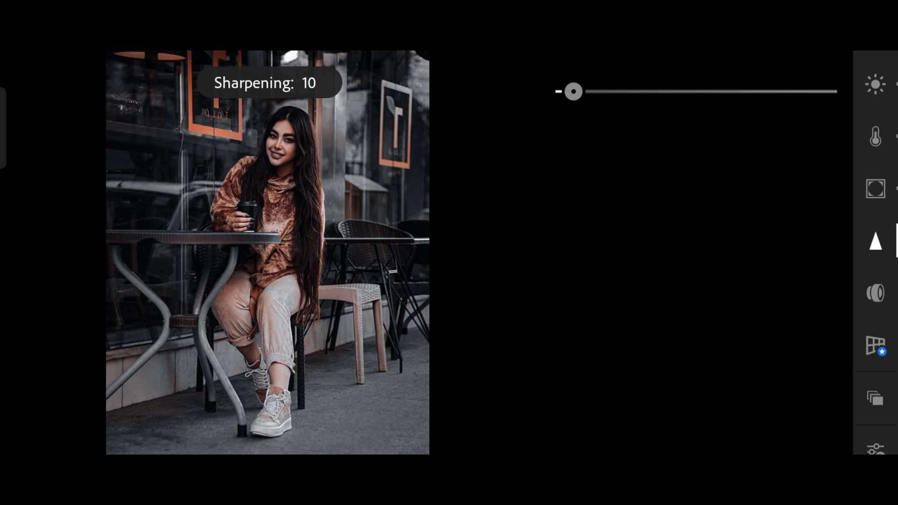
pyautogui.moveTo(573, 91); pyautogui.dragTo(576, 91)
pyautogui.scroll(-3, 694, 253)
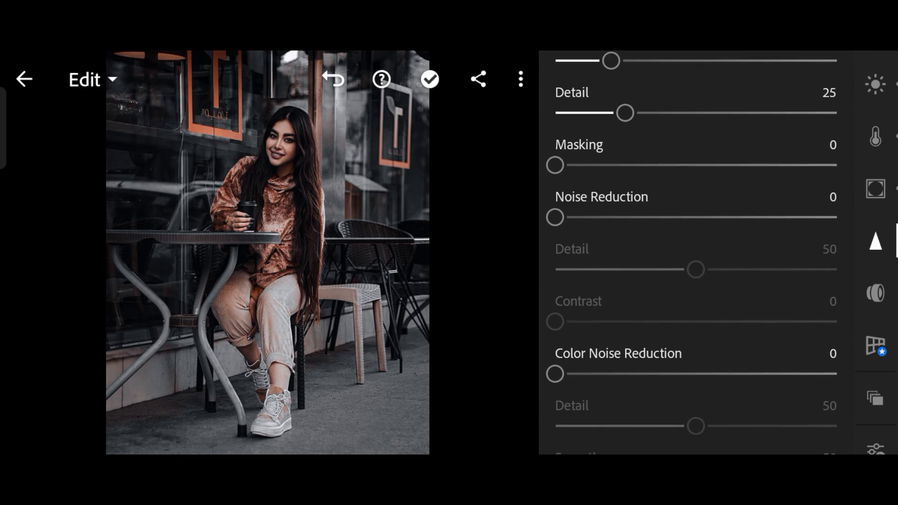
pyautogui.moveTo(556, 208); pyautogui.dragTo(613, 207)
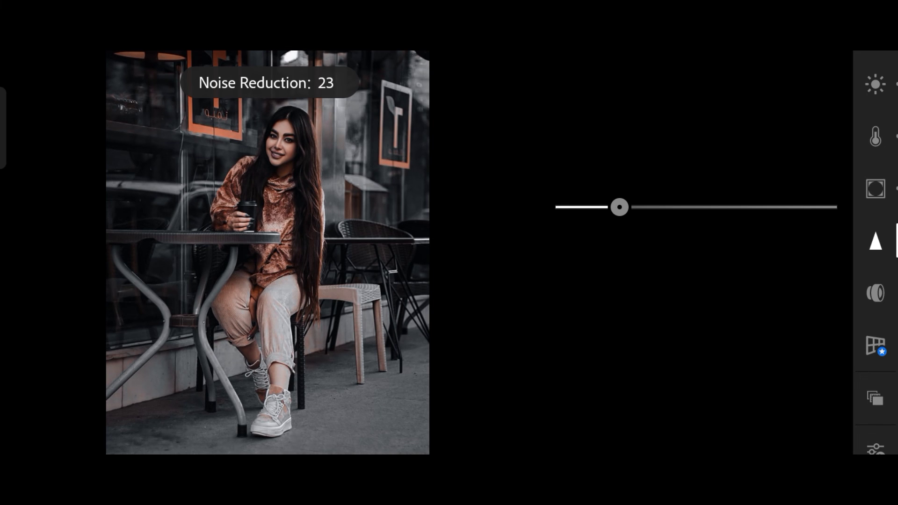
pyautogui.moveTo(625, 207); pyautogui.dragTo(625, 206)
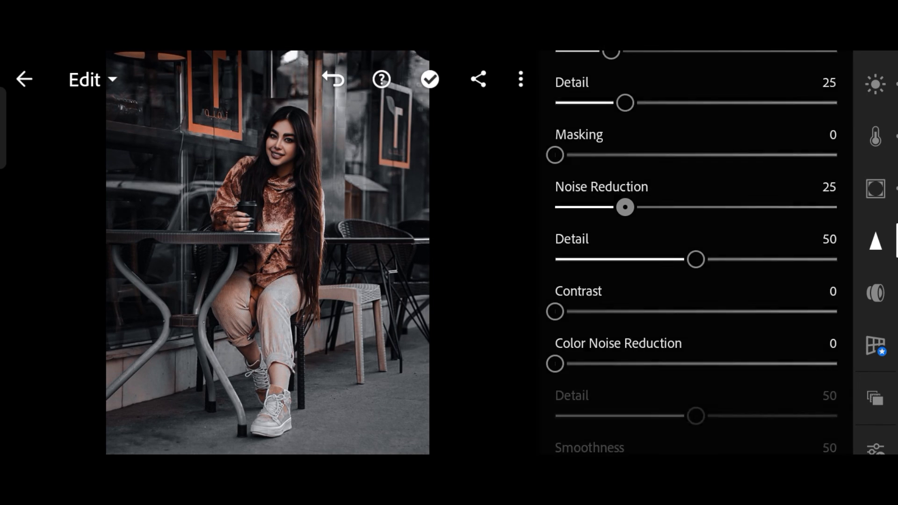
pyautogui.scroll(-2, 695, 253)
pyautogui.moveTo(555, 304); pyautogui.dragTo(625, 304)
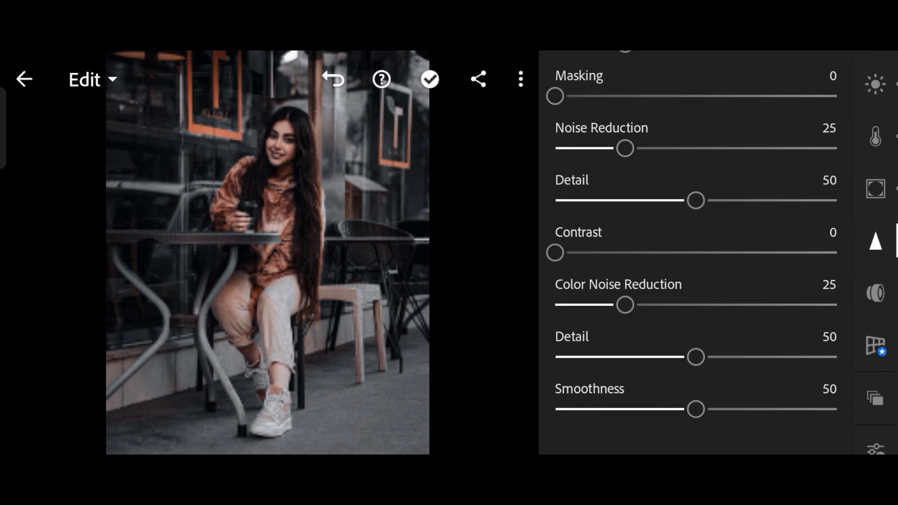
pyautogui.scroll(-2, 876, 253)
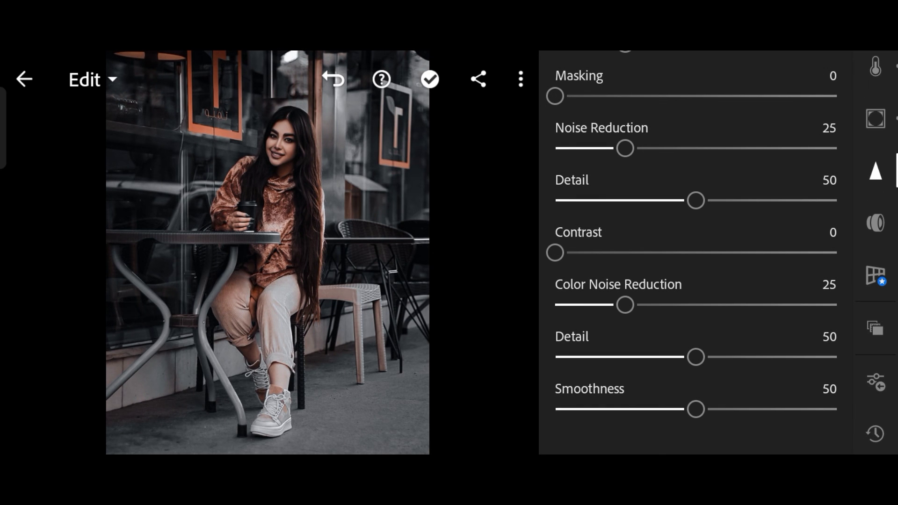
# Close the Detail panel, then open and dismiss the more-options menu.
pyautogui.click(875, 171)
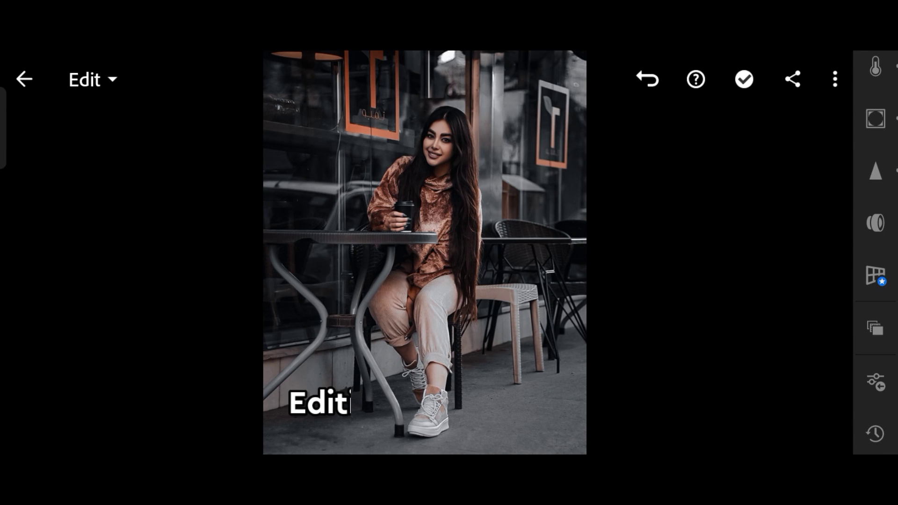
pyautogui.click(835, 80)
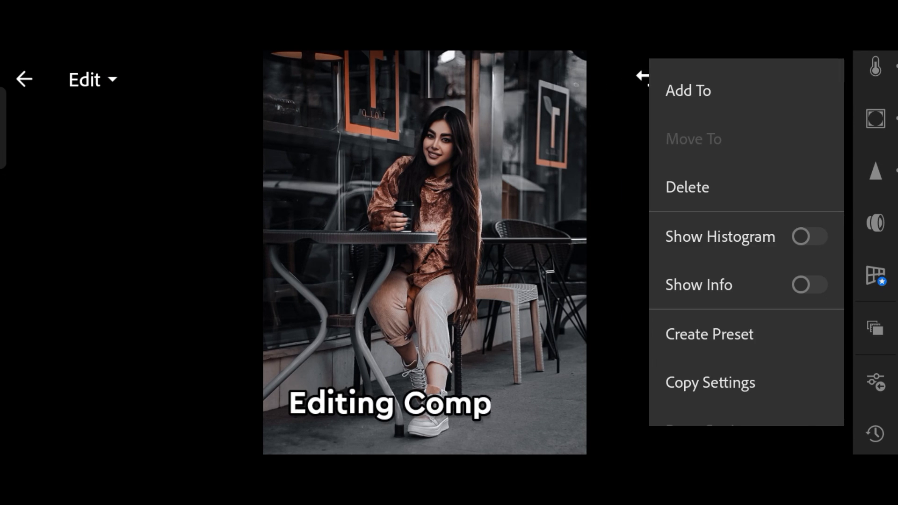
pyautogui.scroll(-2, 747, 242)
pyautogui.press('Escape')
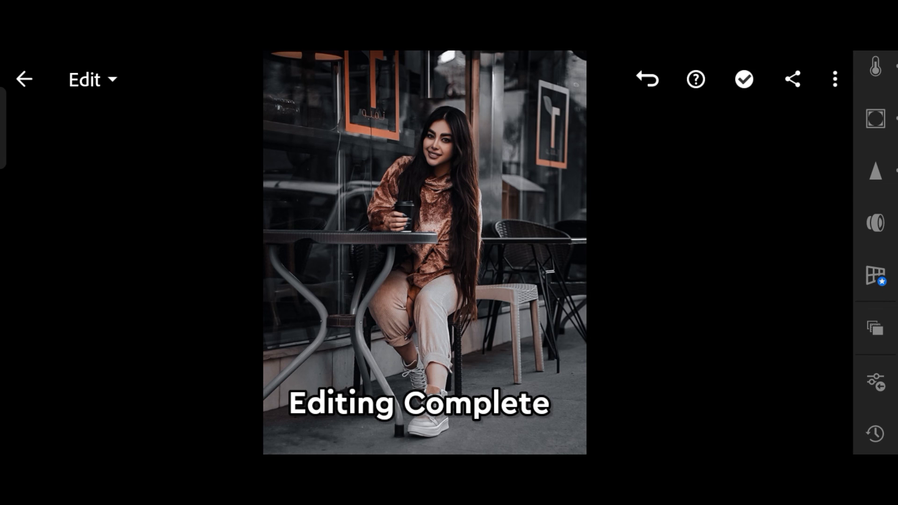